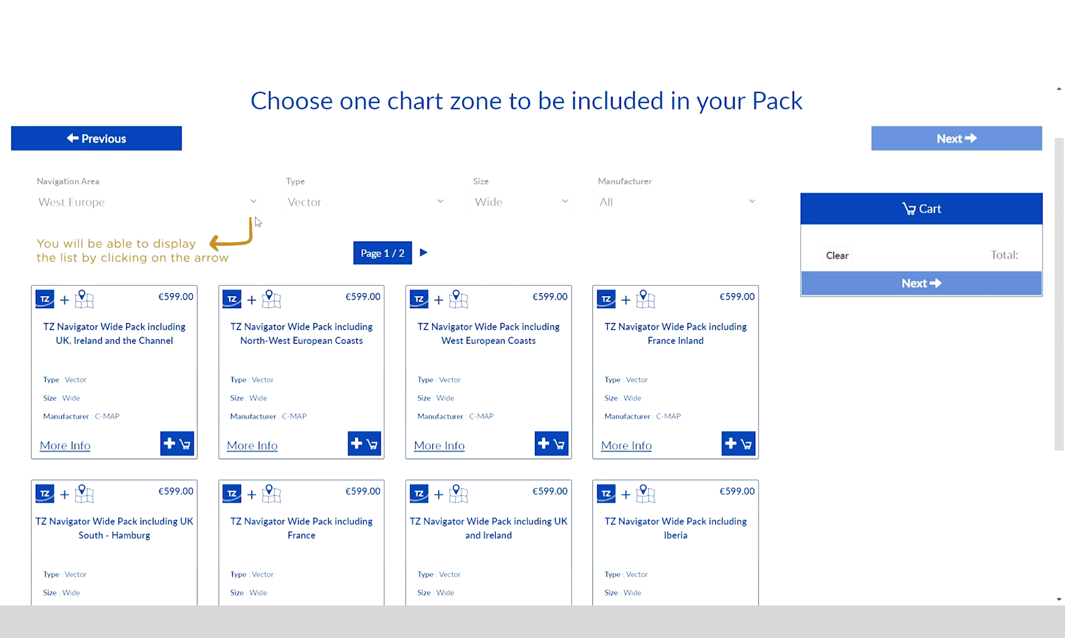
# - Filter chart zone offers to Caribbean navigation area with Raster type, Wide size
pyautogui.click(255, 202)
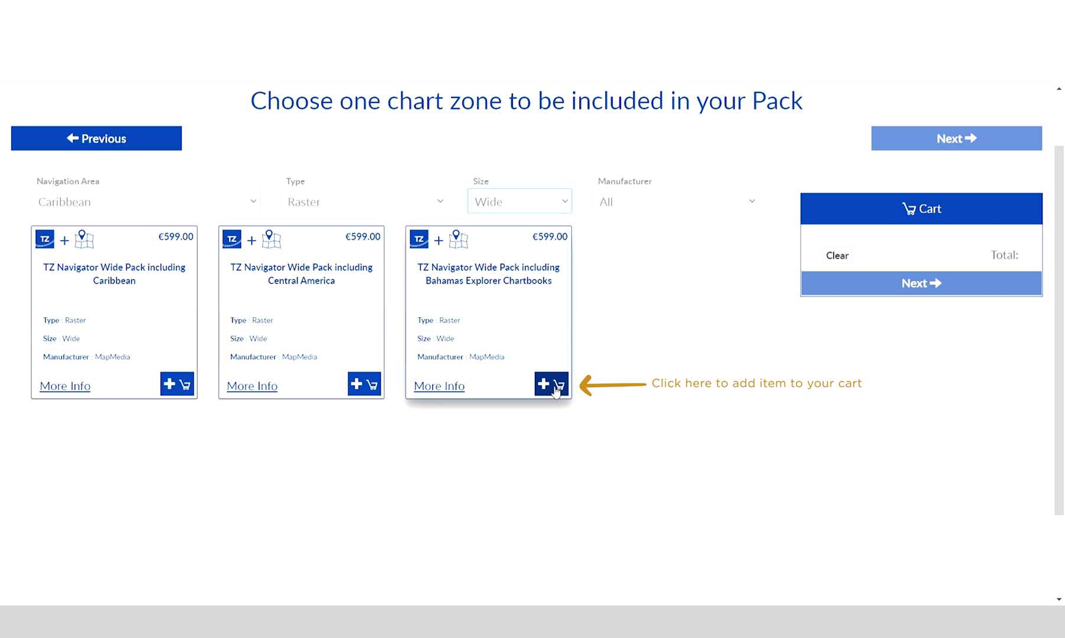
# - Add the €599 Bahamas Explorer Chartbooks Wide Pack to the cart and continue to advanced features
pyautogui.click(555, 388)
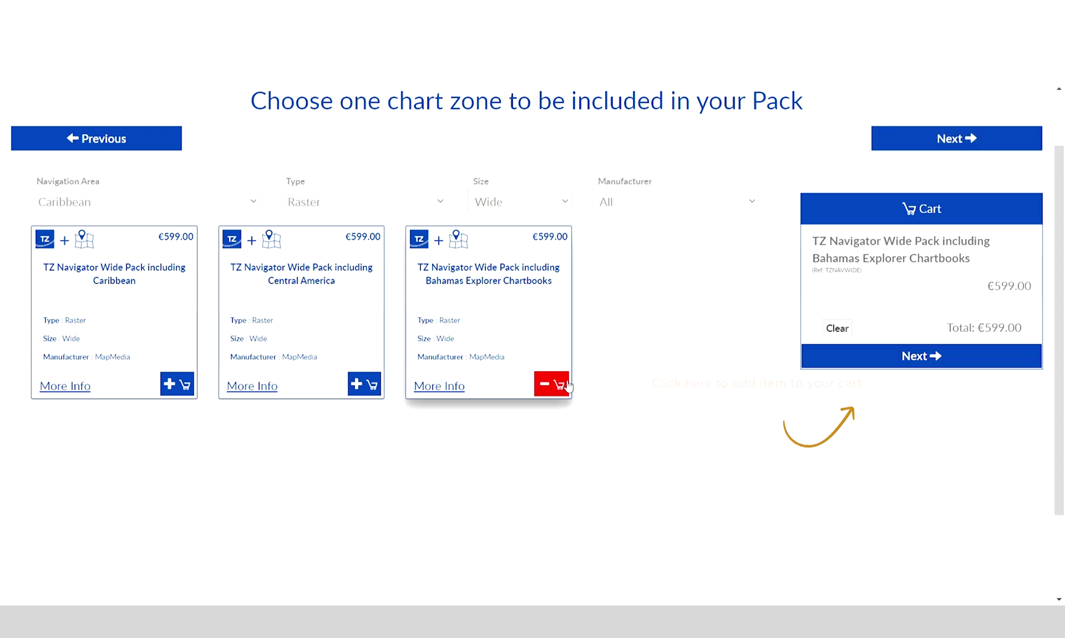
pyautogui.click(833, 366)
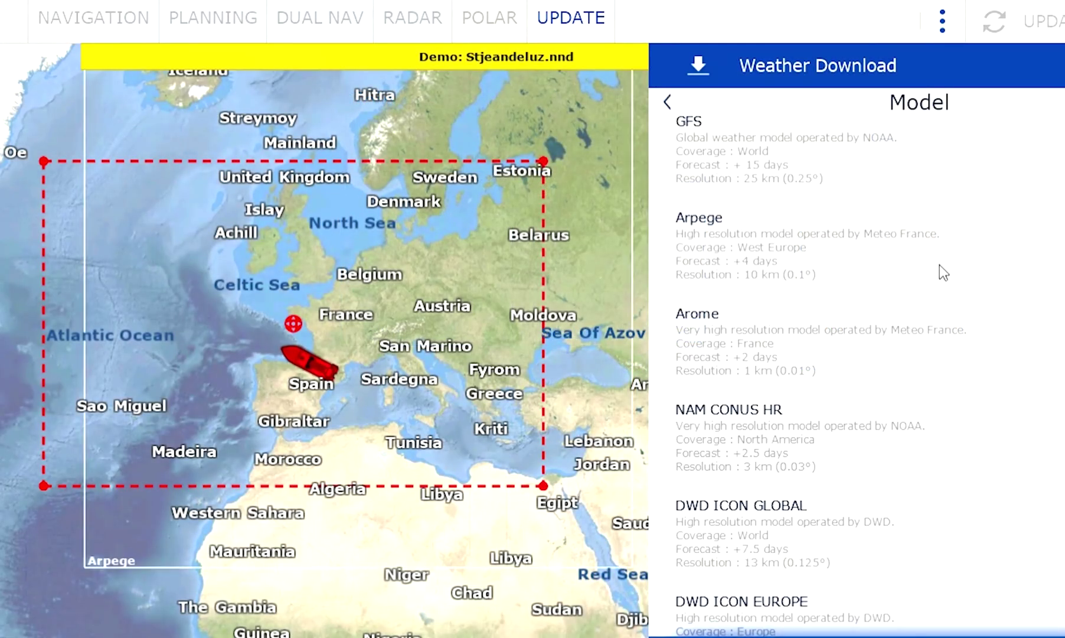
pyautogui.moveTo(820, 341)
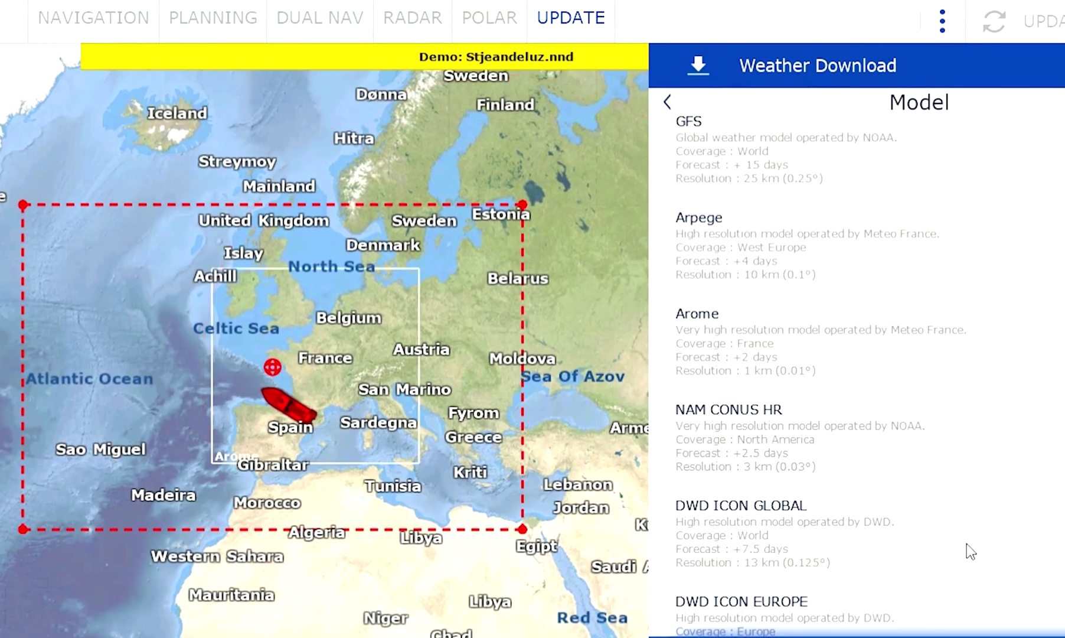
pyautogui.click(881, 489)
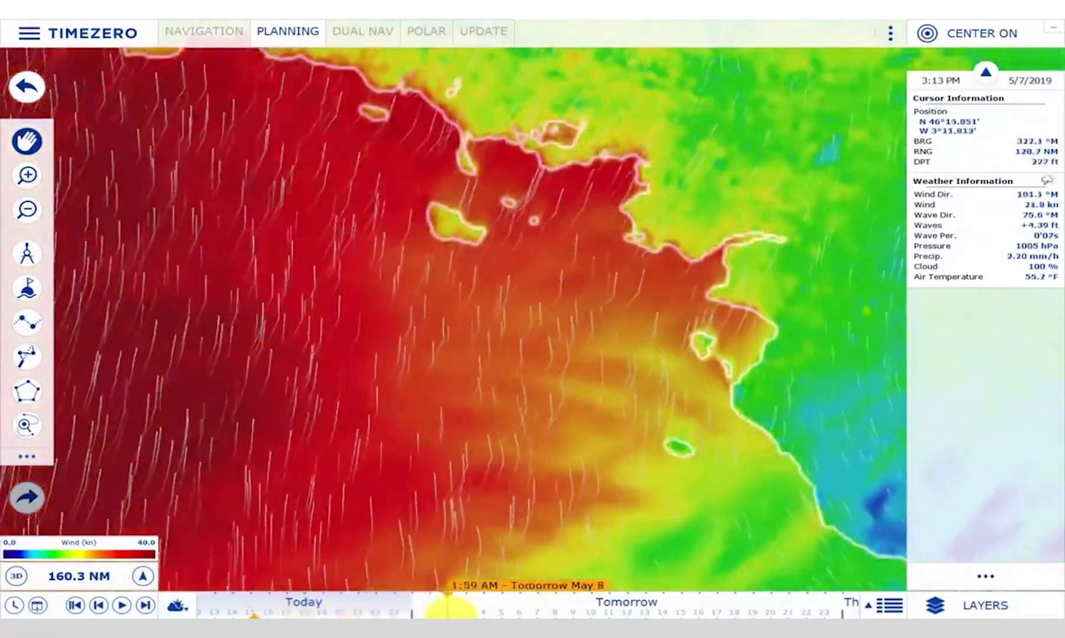
pyautogui.moveTo(319, 615); pyautogui.dragTo(491, 612)
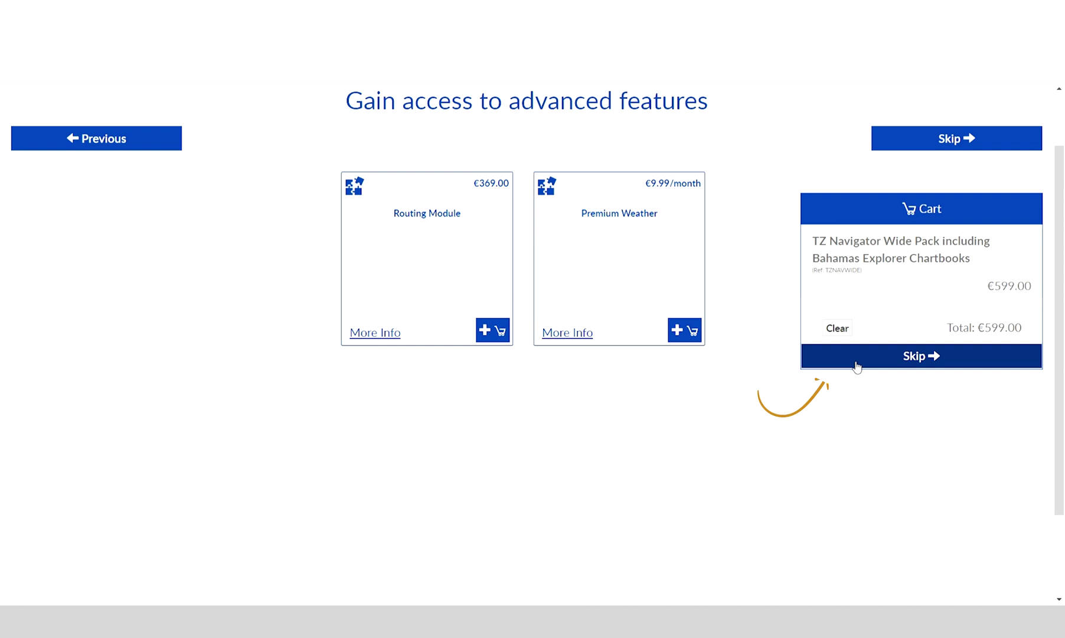
# - Skip the add-on modules, confirm the email, set country to France and proceed to checkout
pyautogui.click(857, 367)
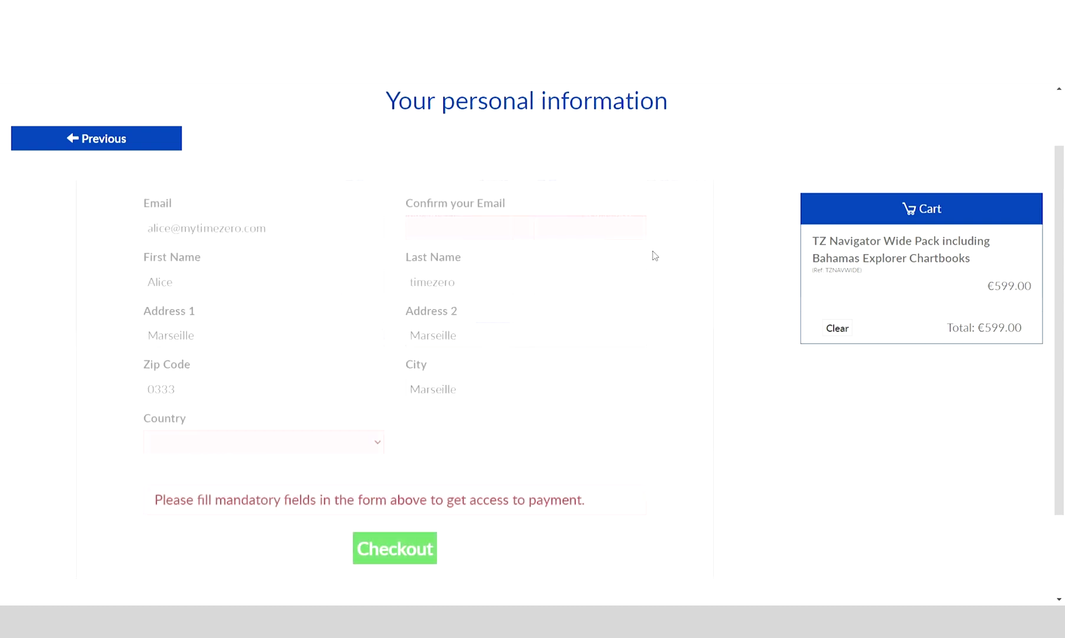
pyautogui.click(602, 238)
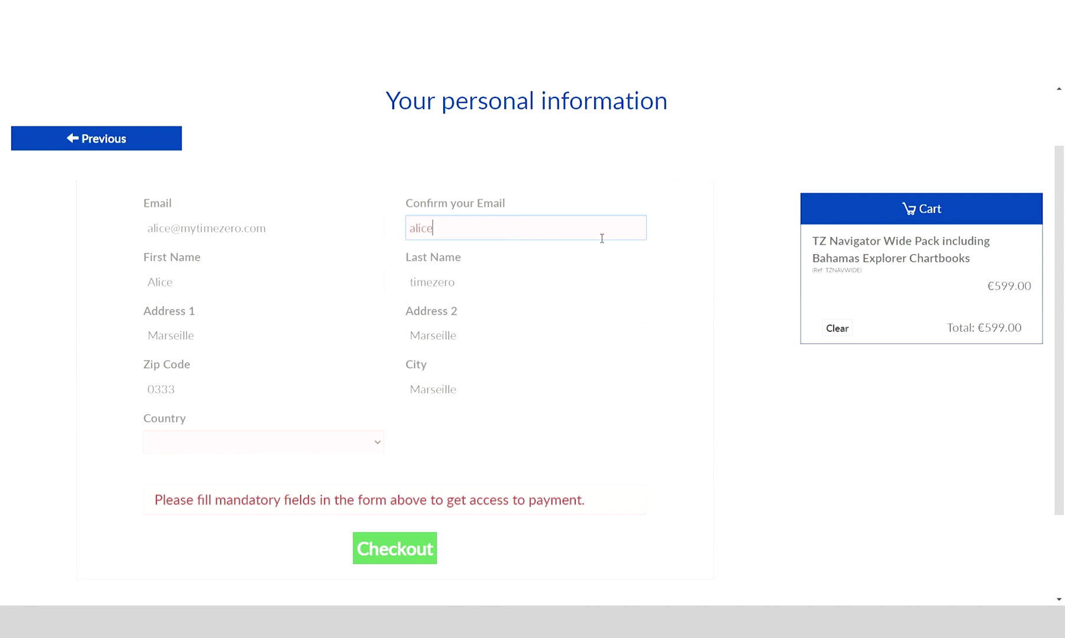
pyautogui.write('@mytimezero.com')
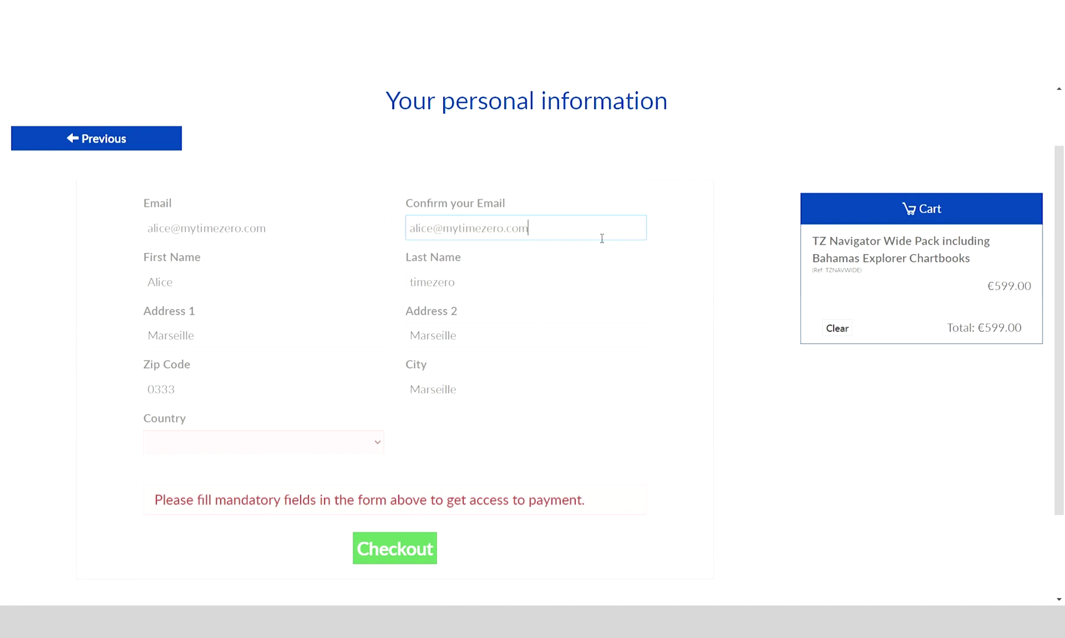
pyautogui.click(378, 447)
pyautogui.write('fin')
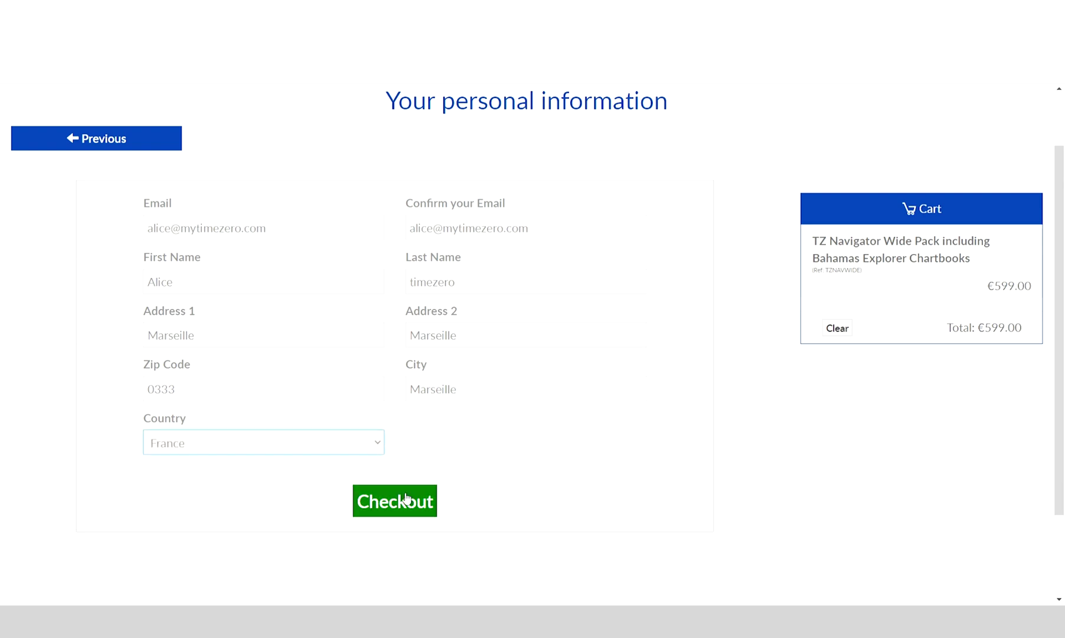
pyautogui.click(413, 504)
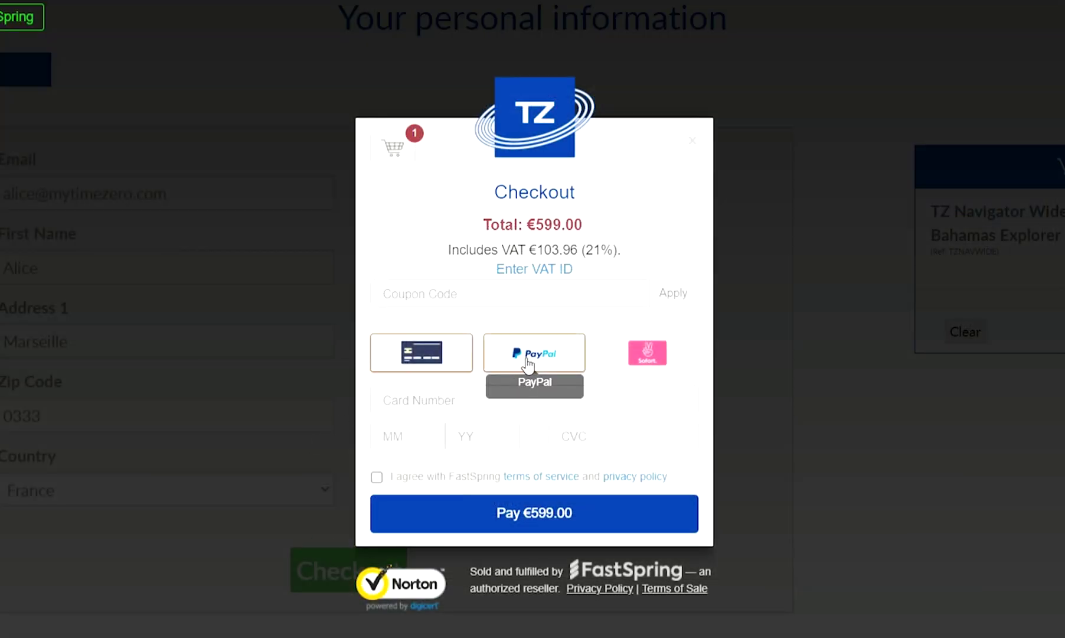
# - Select Sofort instead of PayPal as payment method and accept the FastSpring terms
pyautogui.click(528, 364)
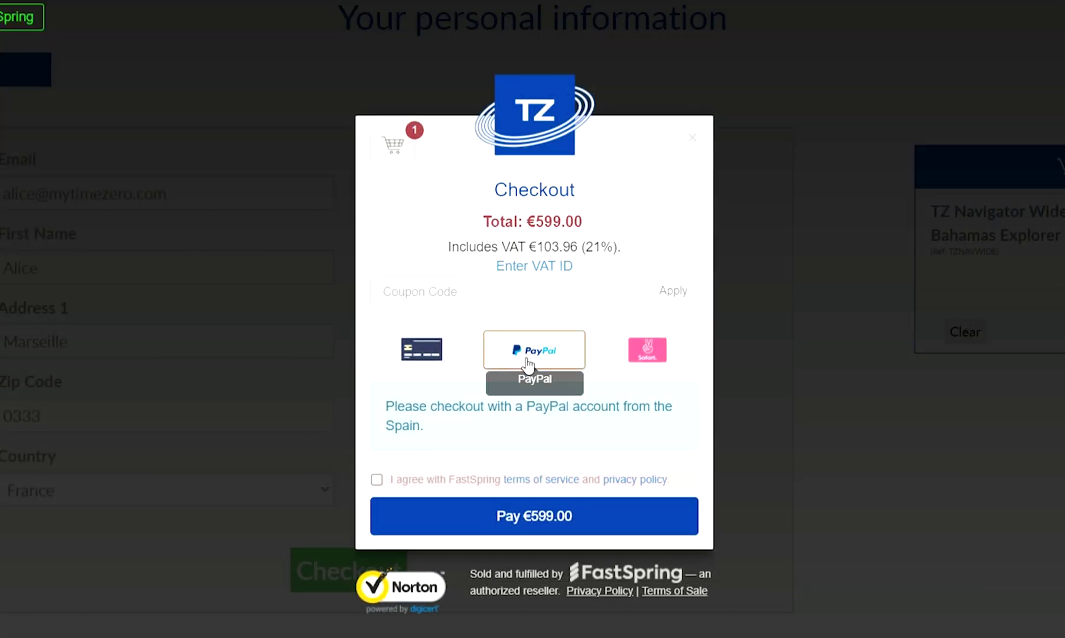
pyautogui.click(642, 356)
pyautogui.click(600, 341)
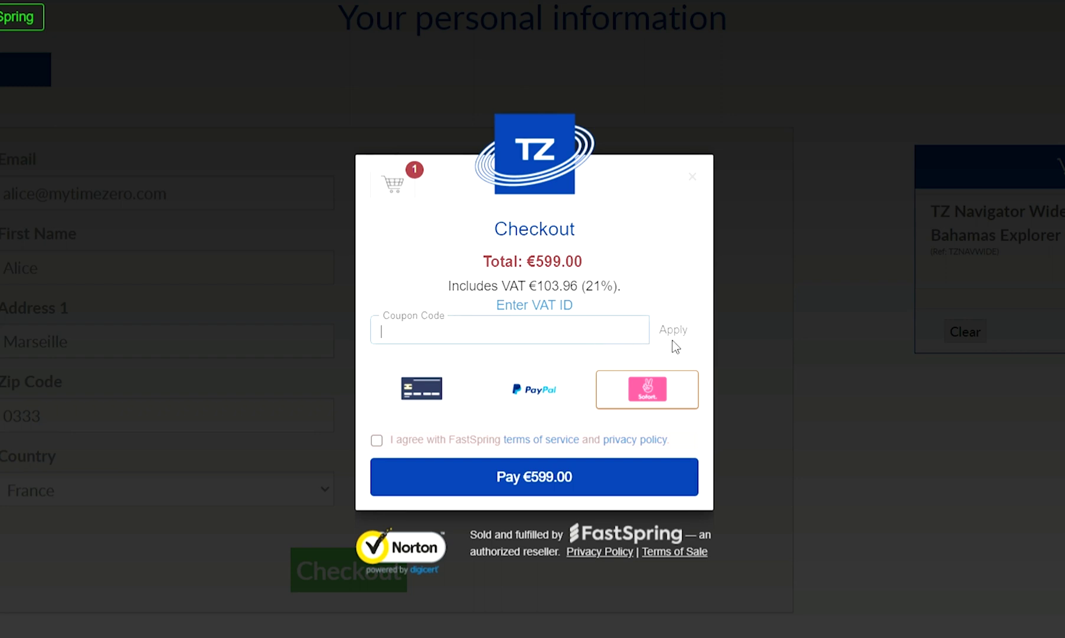
pyautogui.click(377, 441)
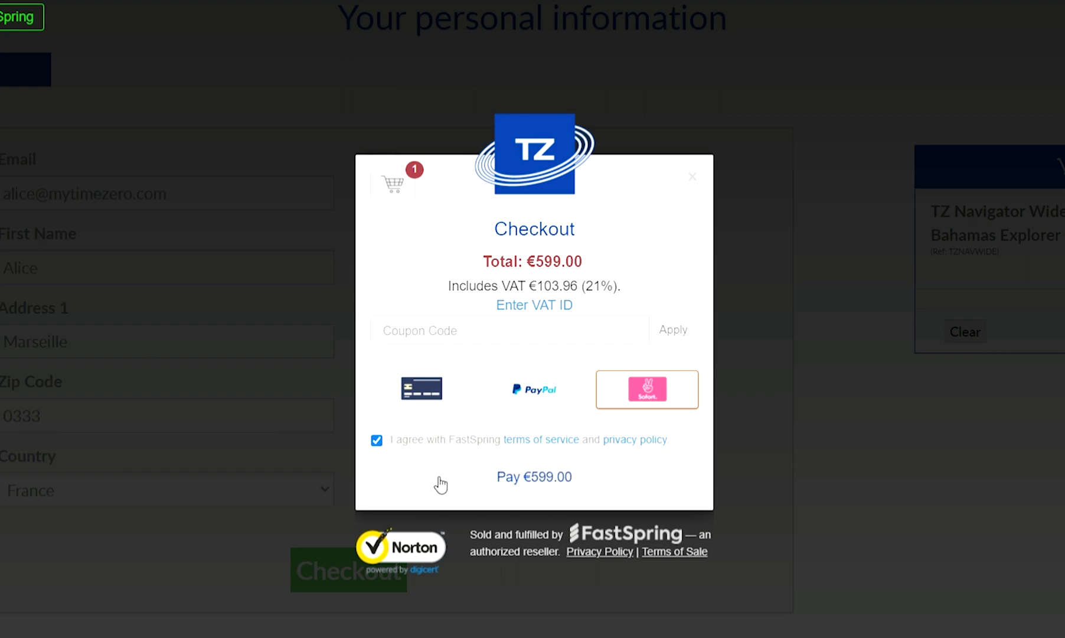